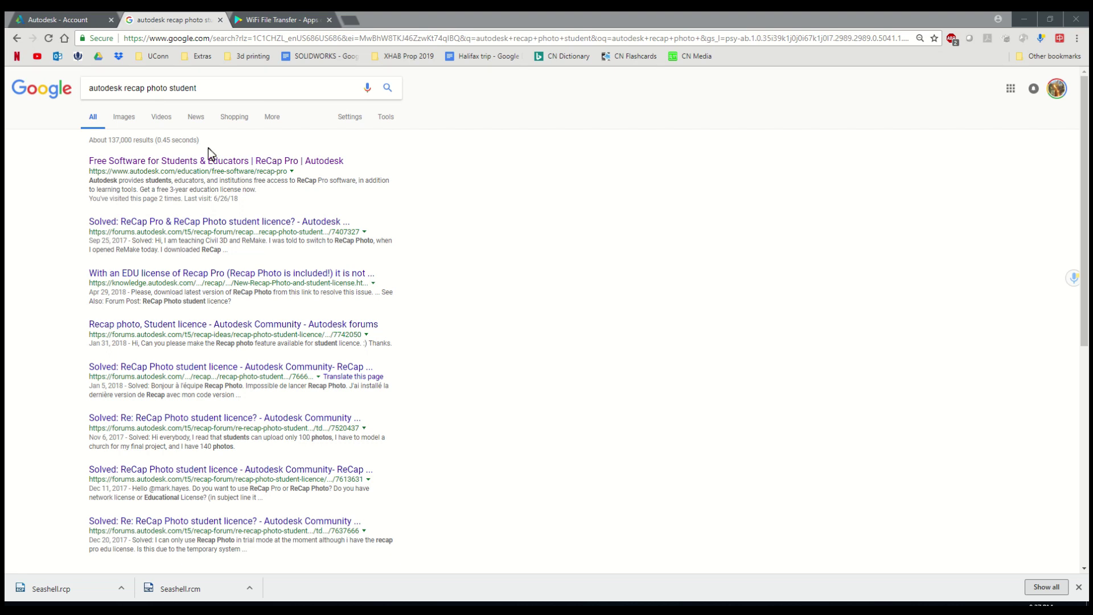
Open the 'Free Software for Students & Educators | ReCap Pro' page.
click(174, 166)
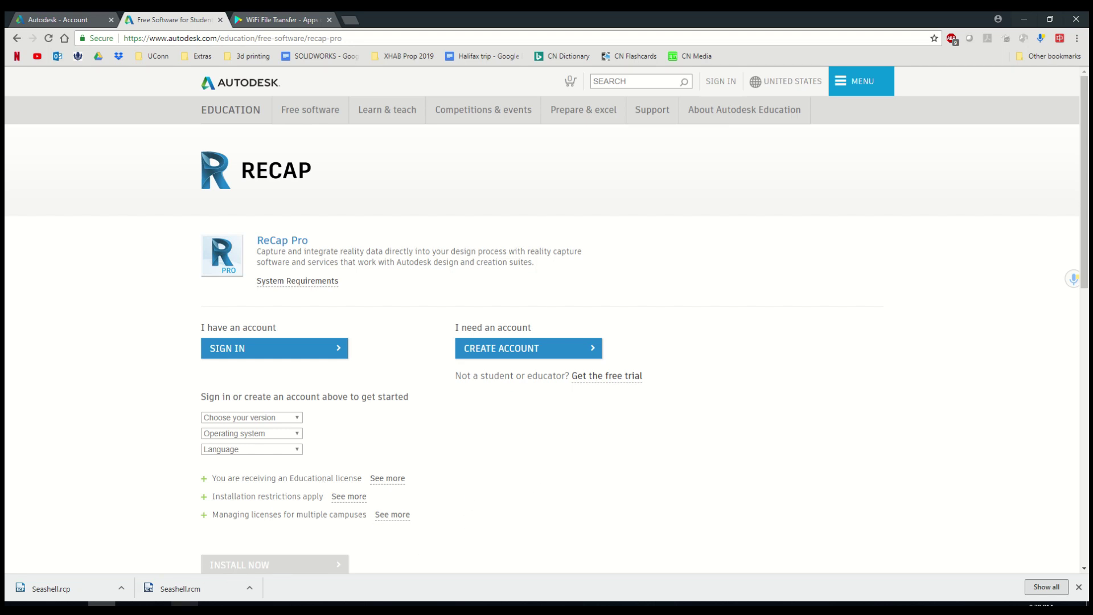
Bring the shell2.rcm ReCap Photo window to the front.
click(185, 605)
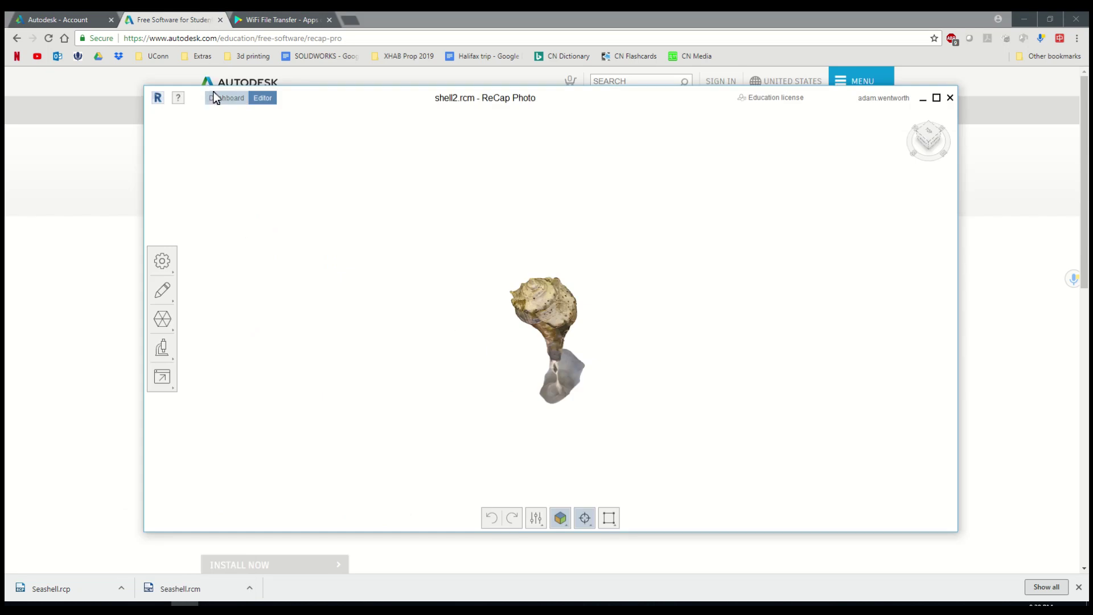
From ReCap Photo's Dashboard, switch to Autodesk ReCap and start a new photo-to-3D project.
click(218, 99)
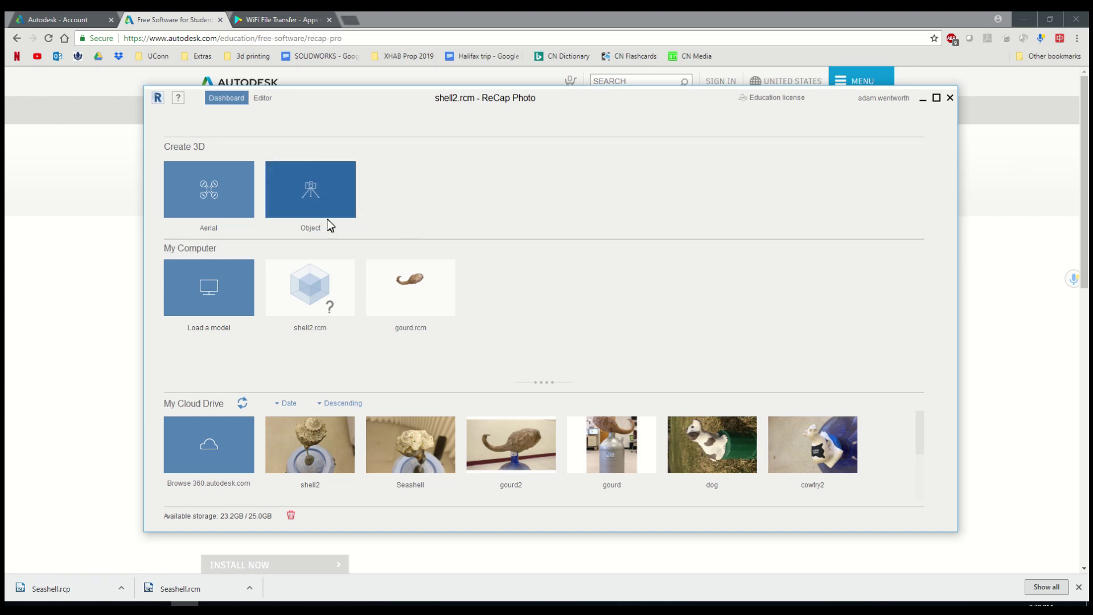
click(171, 605)
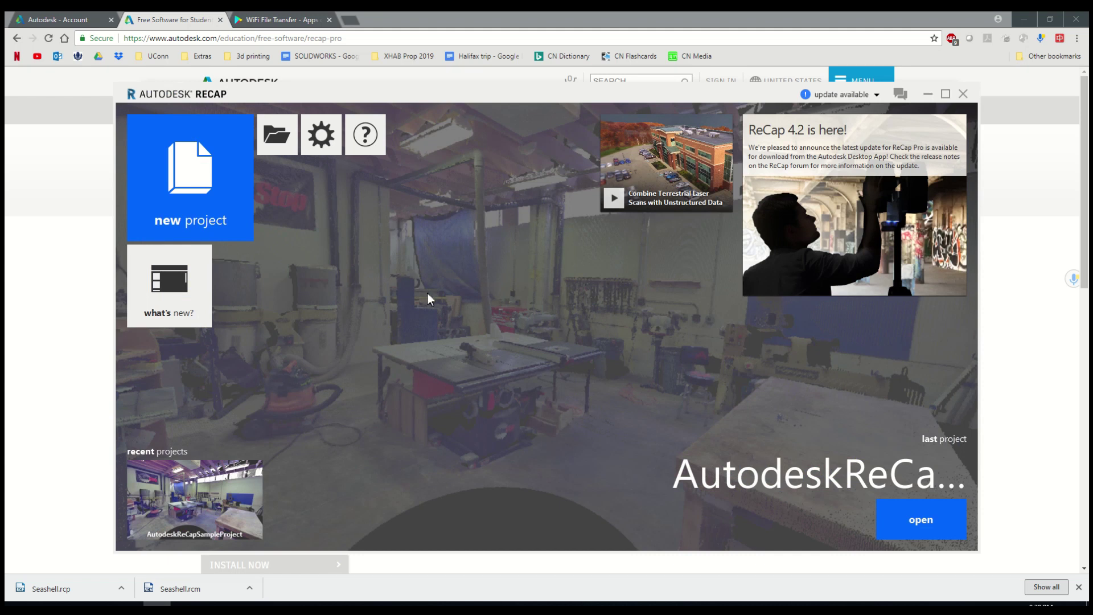
click(232, 178)
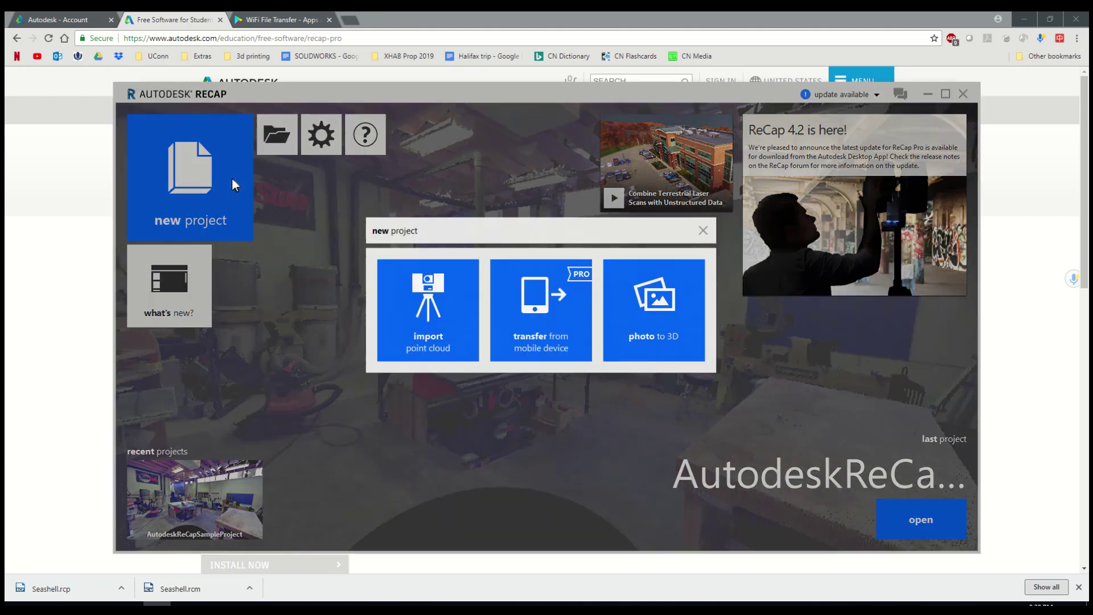
click(656, 295)
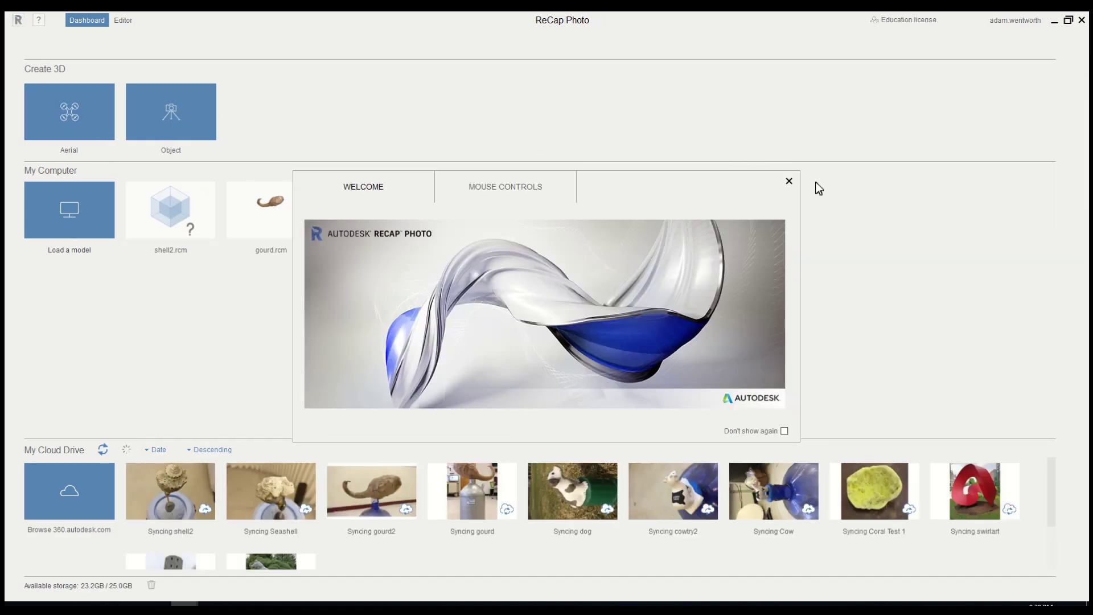
Dismiss the Welcome dialog, then start loading a model from the computer and cancel it.
click(790, 182)
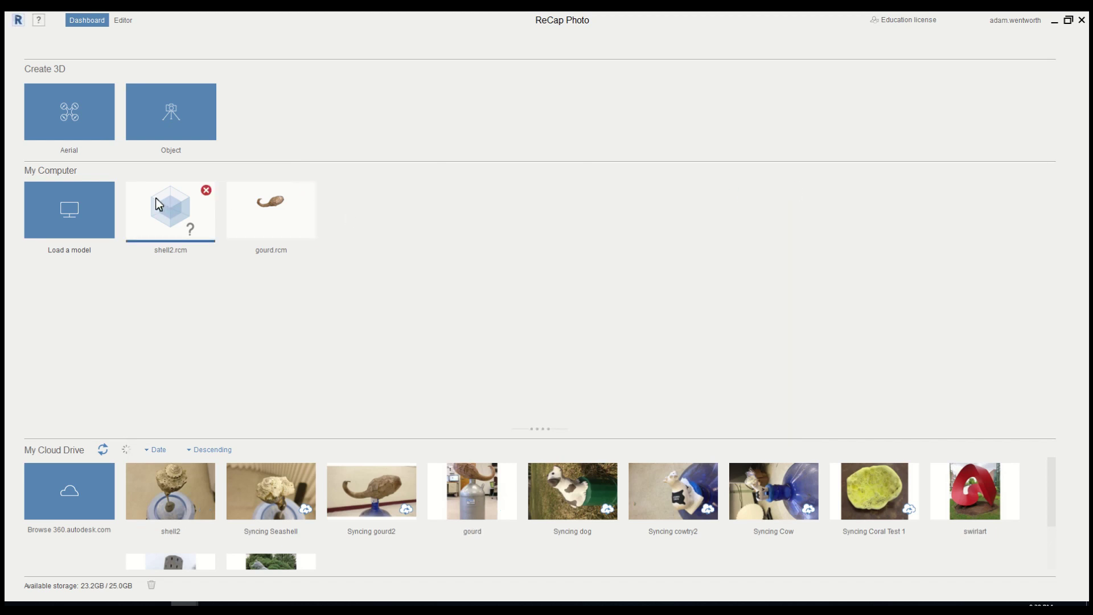
click(83, 202)
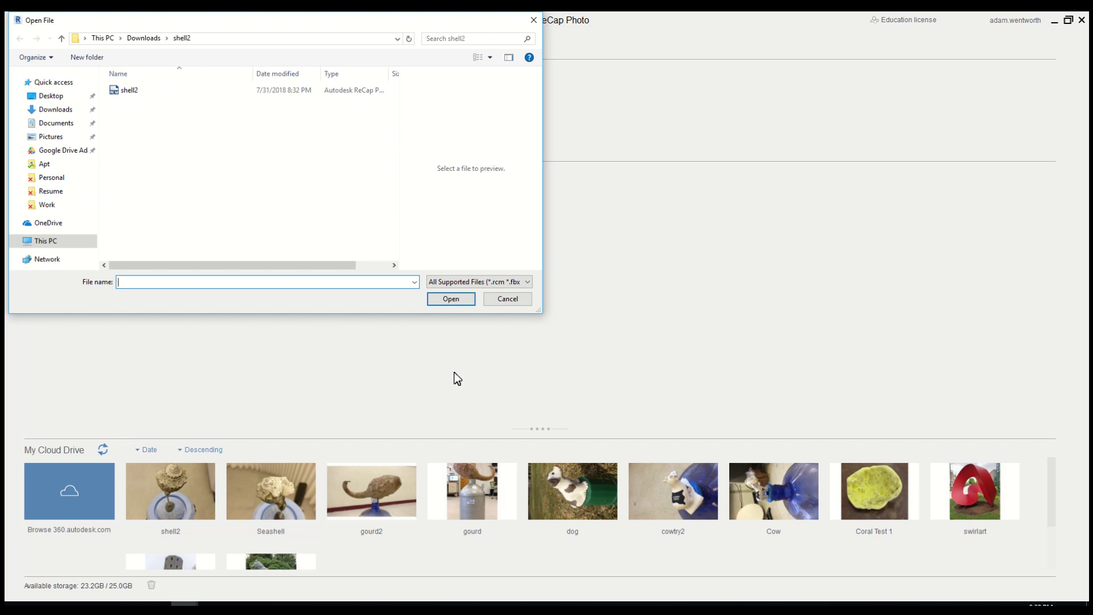
click(497, 302)
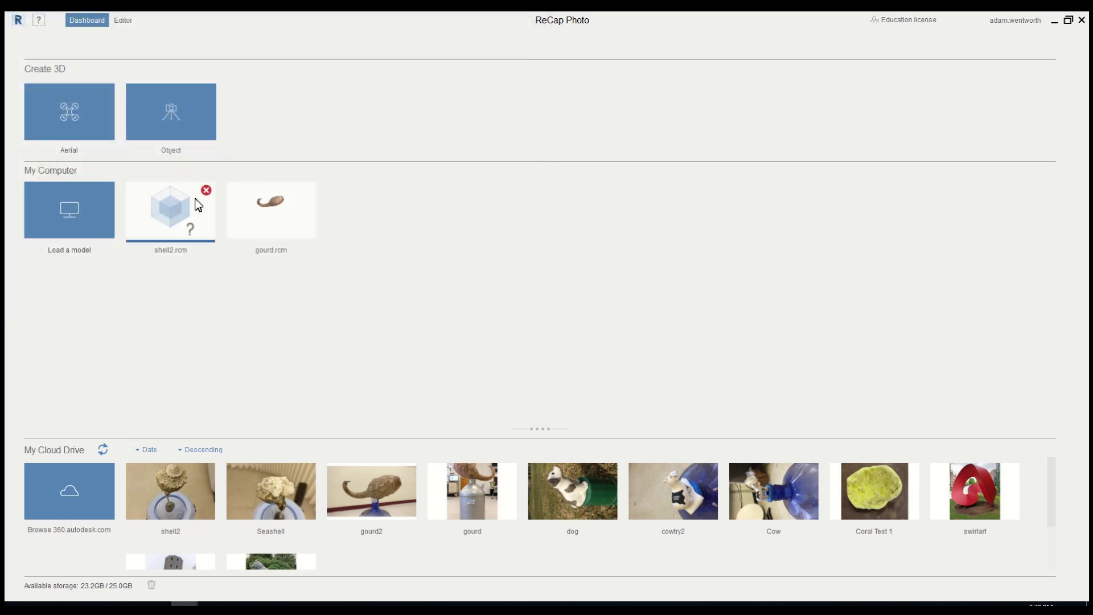
click(171, 115)
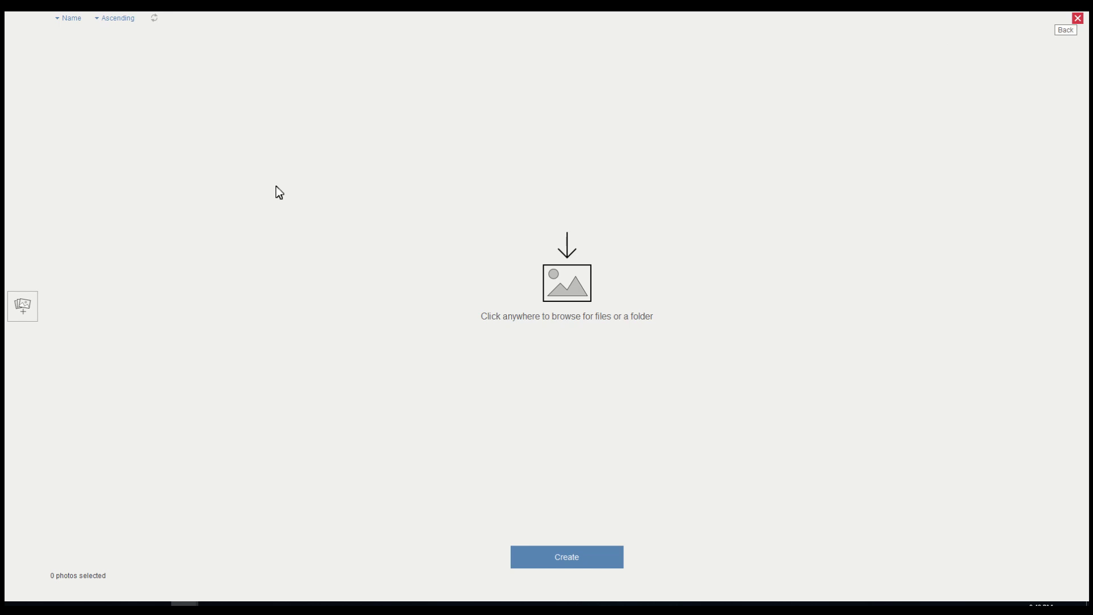
Close the photo-import screen and browse the Dashboard's local and Cloud Drive models.
click(1078, 18)
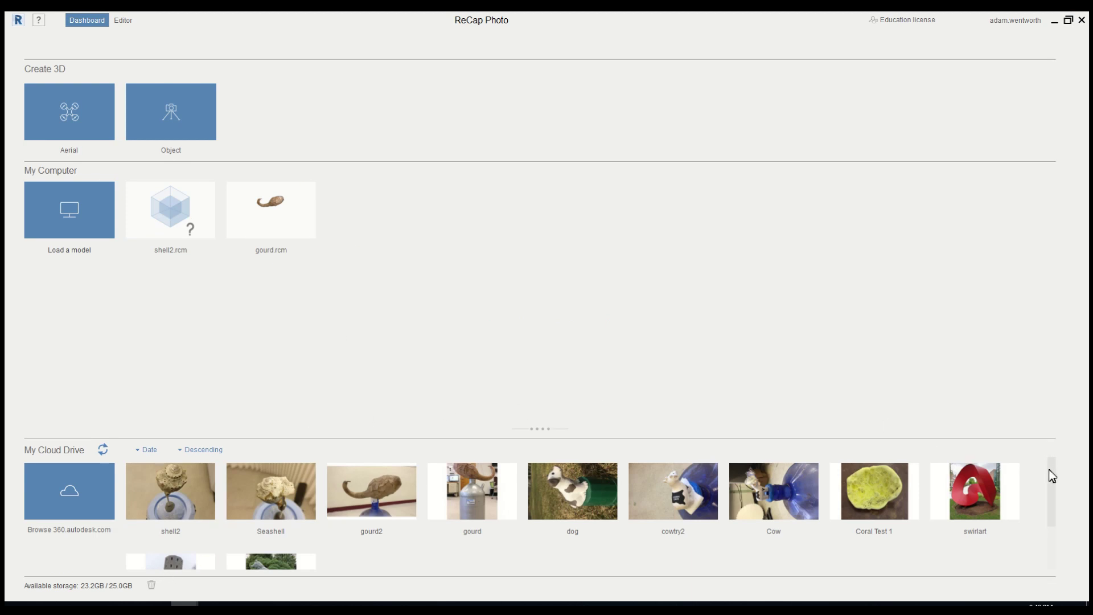
mouse_move(1049, 469)
mouse_down()
mouse_move(1053, 507)
mouse_move(1052, 461)
mouse_up()
mouse_move(511, 493)
mouse_move(555, 490)
mouse_move(822, 528)
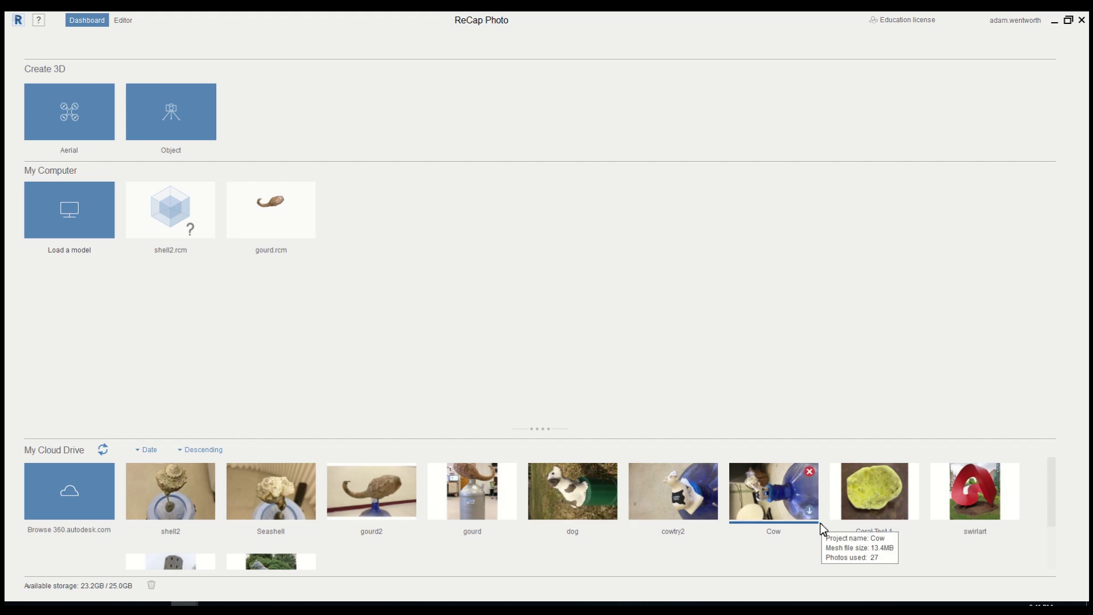
mouse_move(997, 510)
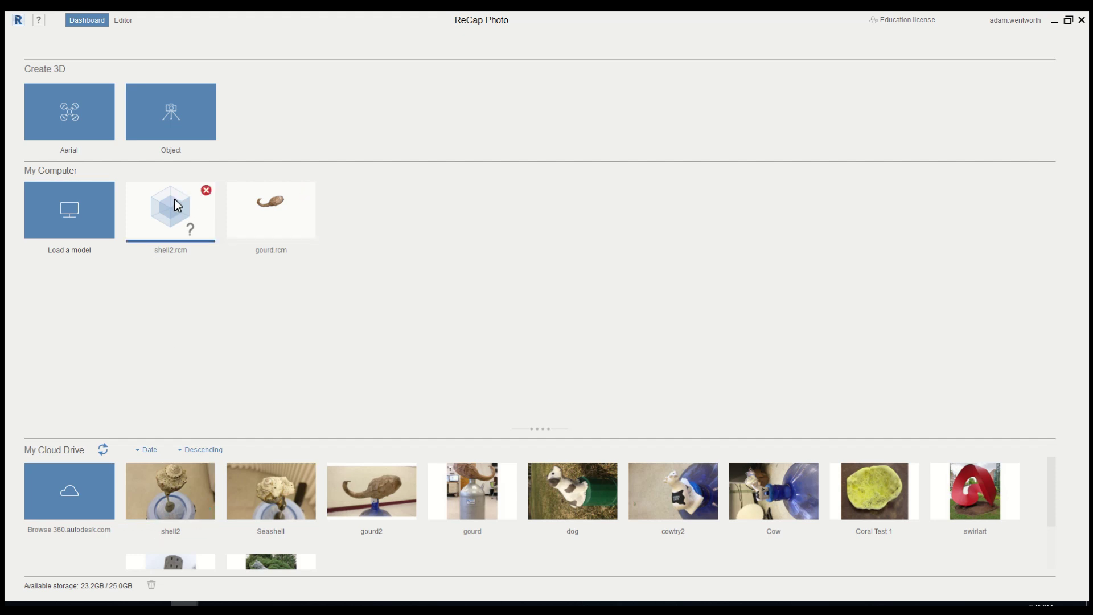
Open shell2.rcm in the Editor and orbit to view the shell from above.
click(177, 229)
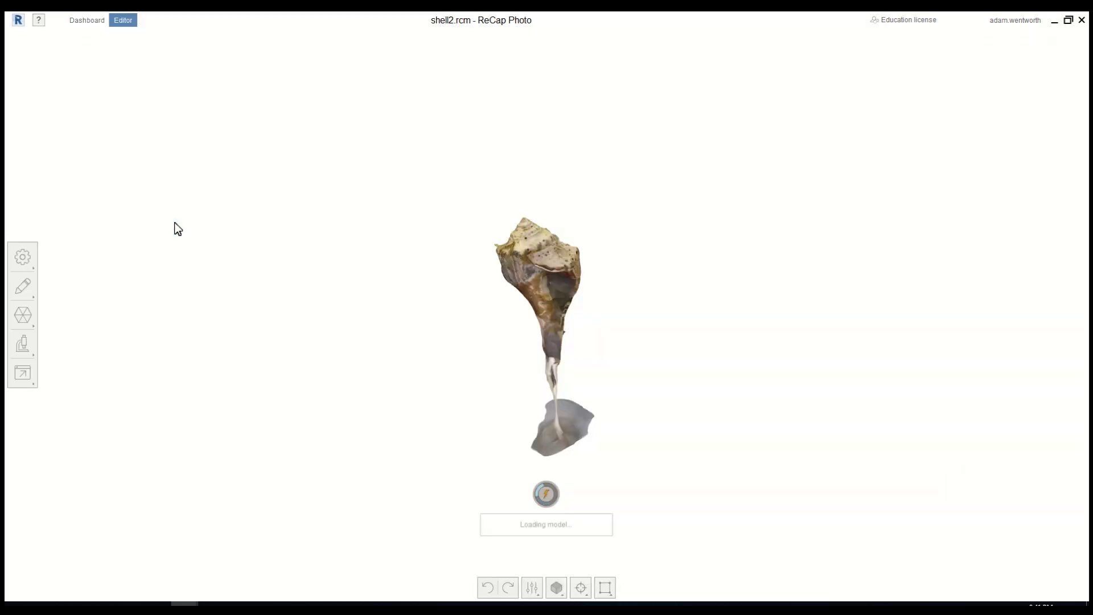
middle_drag(483, 319, 525, 313)
drag(524, 313, 579, 261)
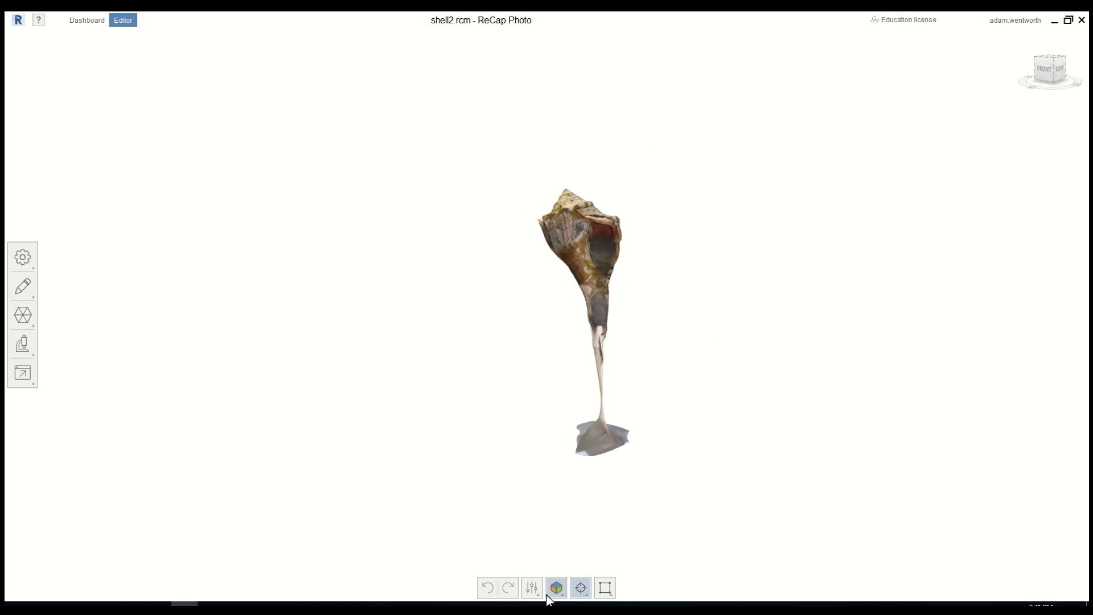
Window-select the shell's lower stem and base, delete them, and orbit to check the result.
click(607, 586)
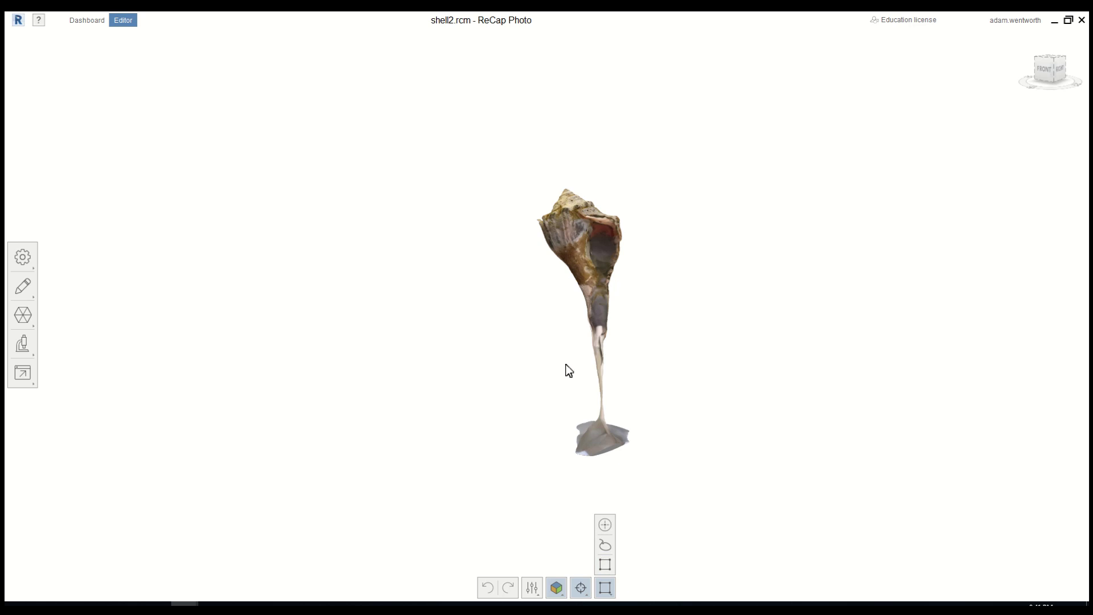
click(604, 568)
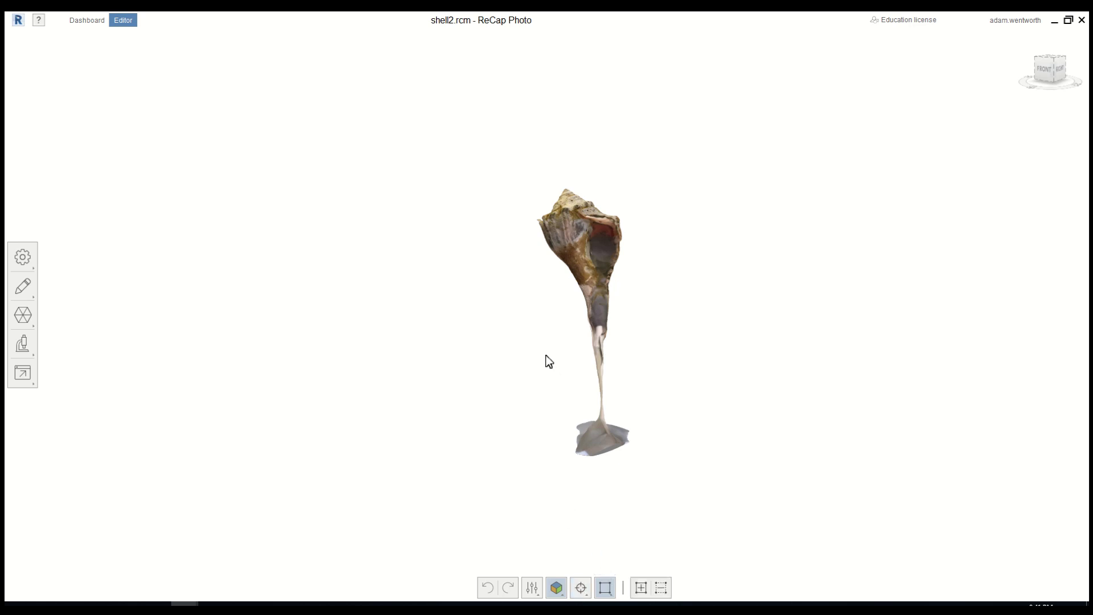
drag(546, 353, 717, 515)
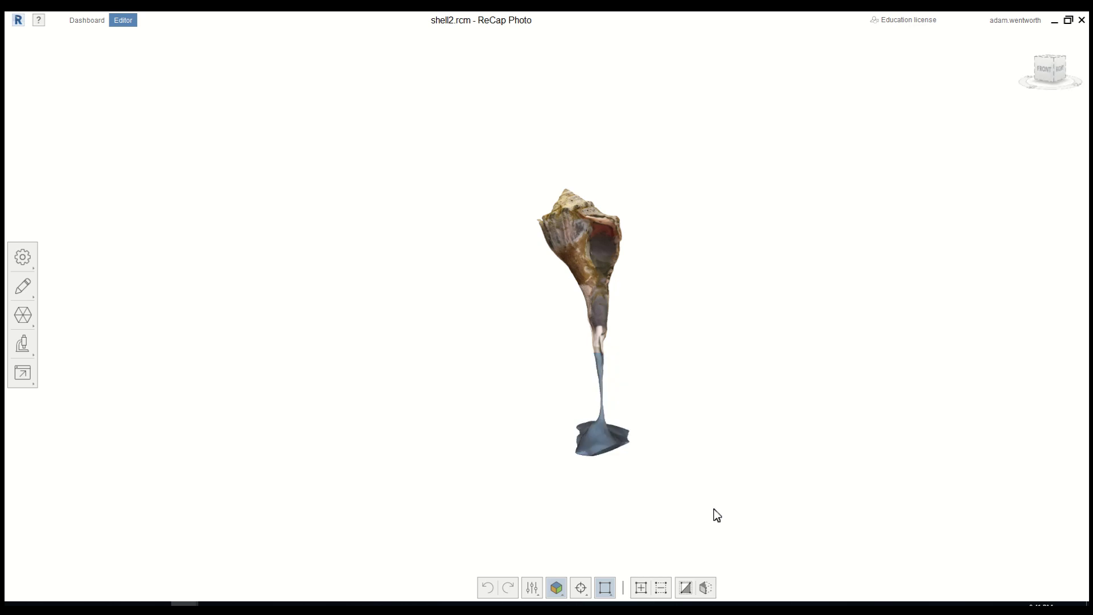
key(Delete)
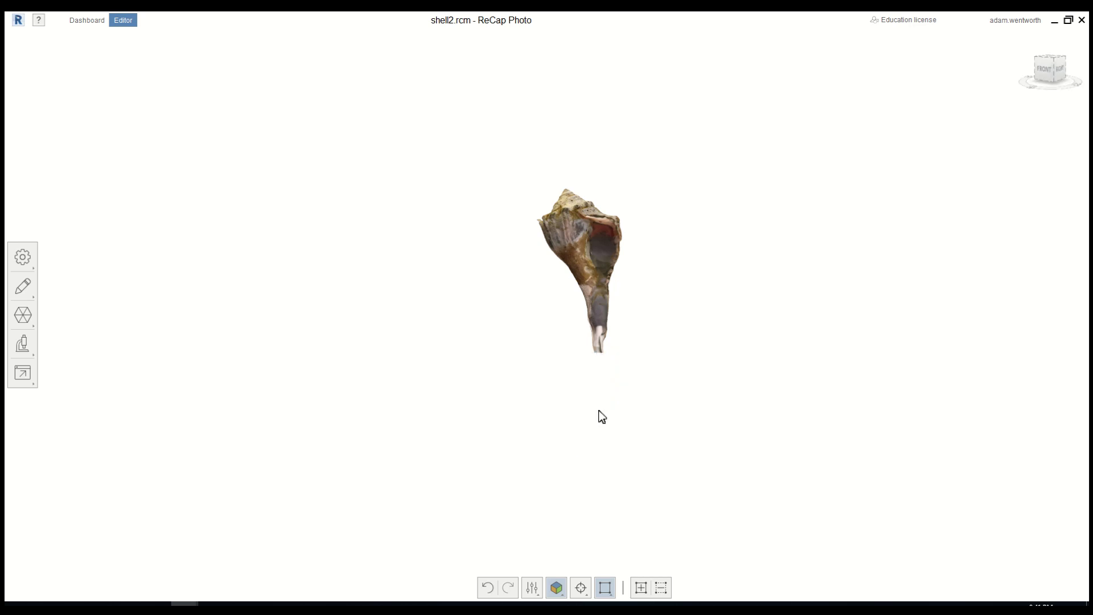
middle_drag(673, 358, 398, 351)
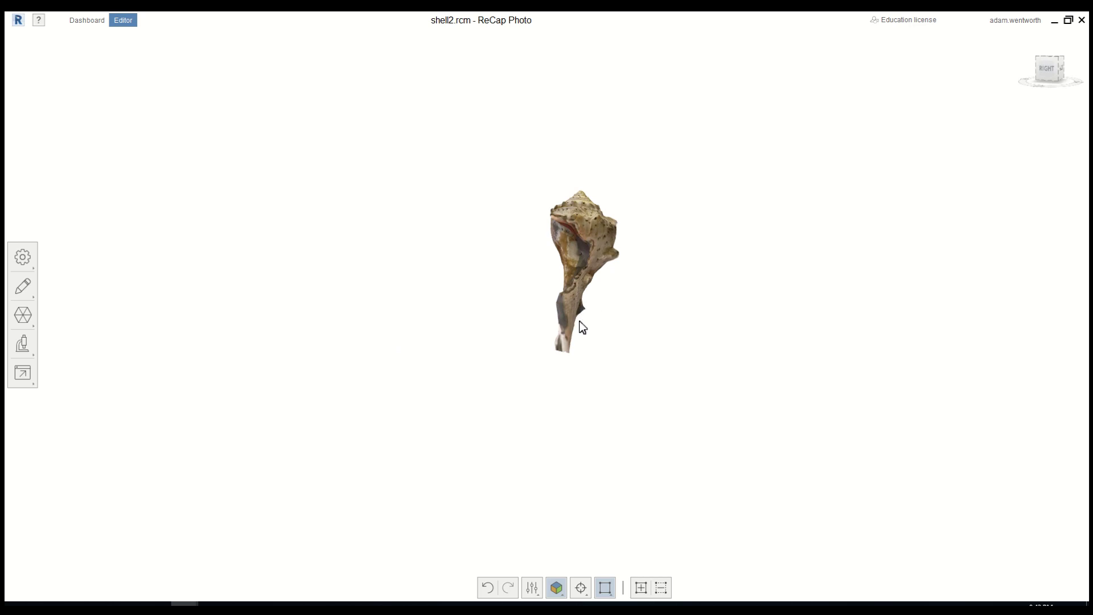
middle_drag(589, 313, 644, 313)
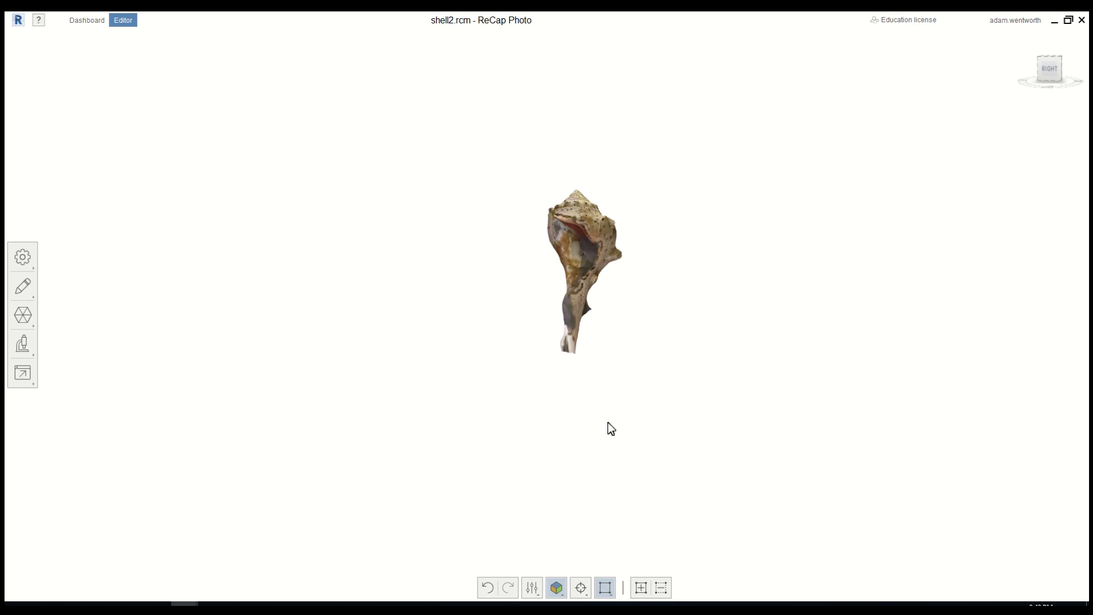
Switch to Add selection and Zoom navigation, then scroll-zoom in close on the cropped shell.
click(641, 589)
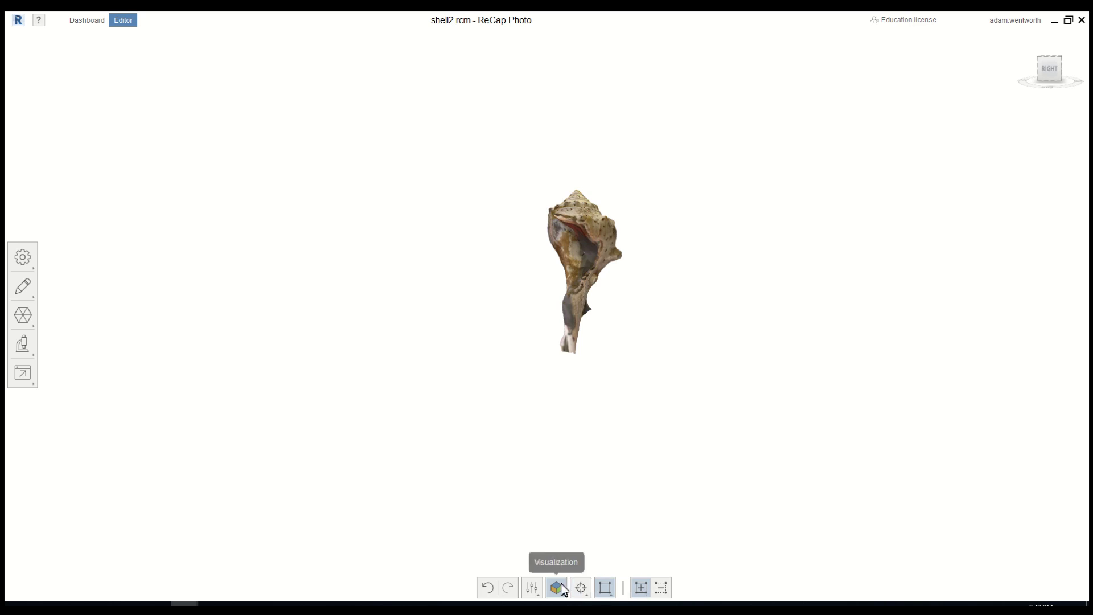
click(580, 587)
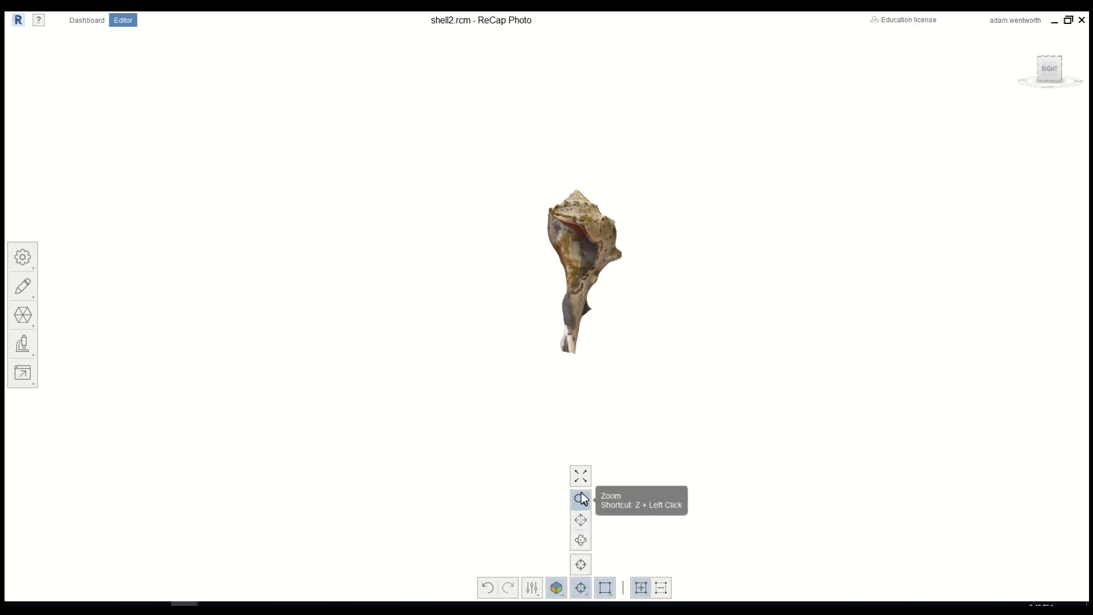
click(581, 500)
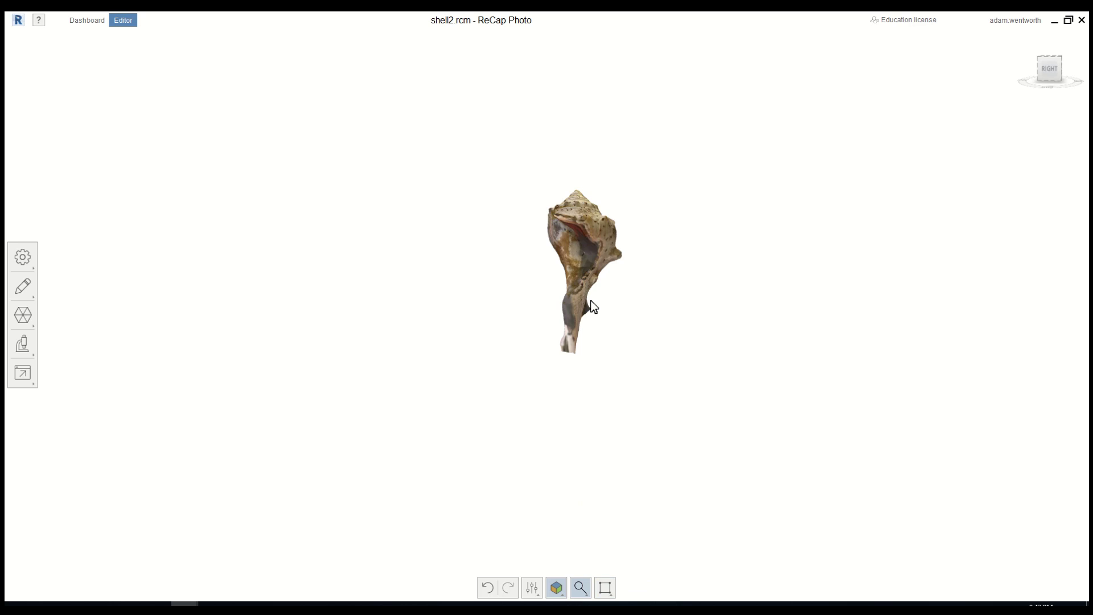
scroll(569, 289, down, 1)
scroll(590, 308, up, 2)
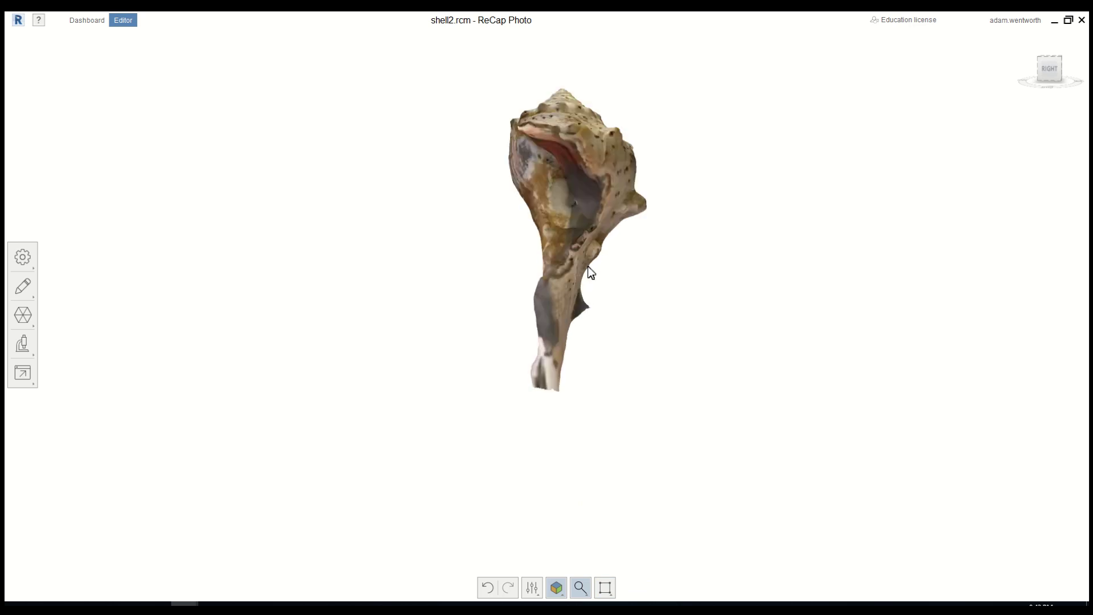
scroll(587, 291, up, 3)
scroll(586, 282, up, 2)
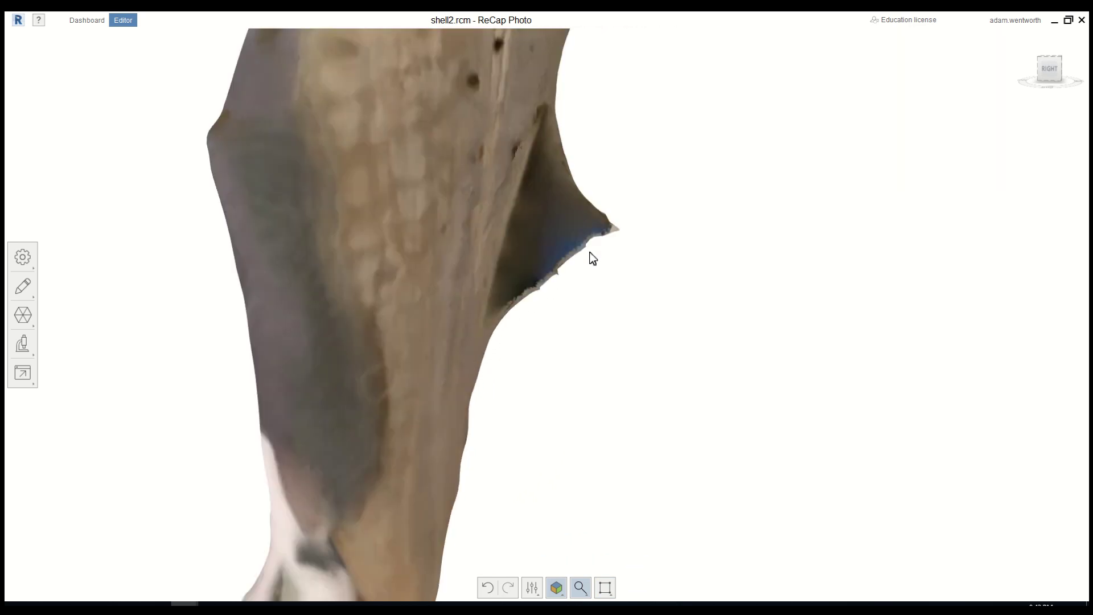
scroll(589, 264, down, 1)
scroll(593, 277, up, 3)
scroll(596, 263, down, 3)
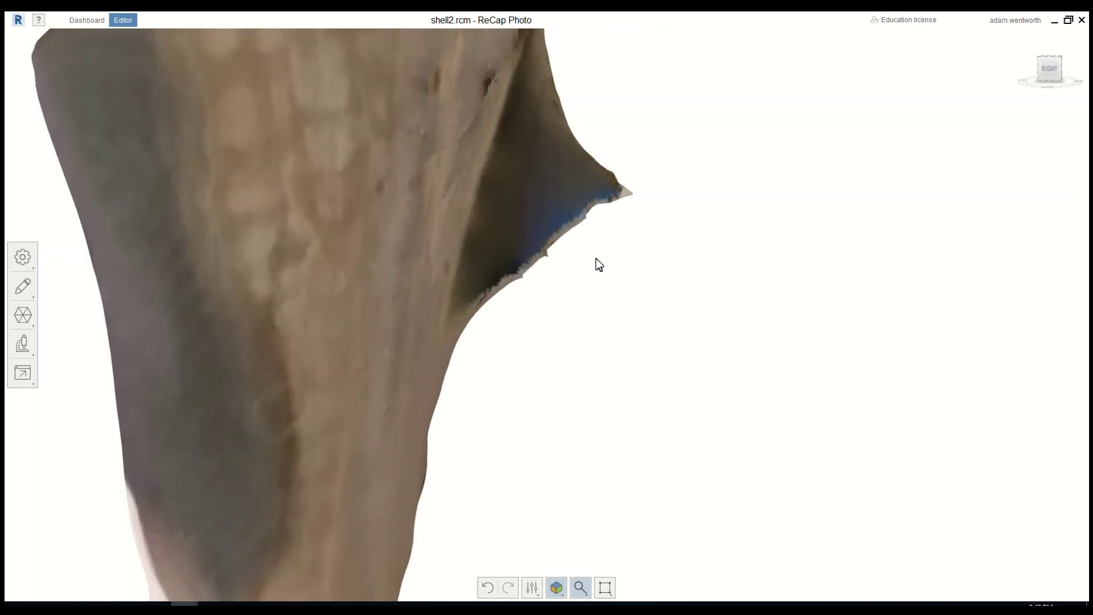
scroll(605, 281, down, 2)
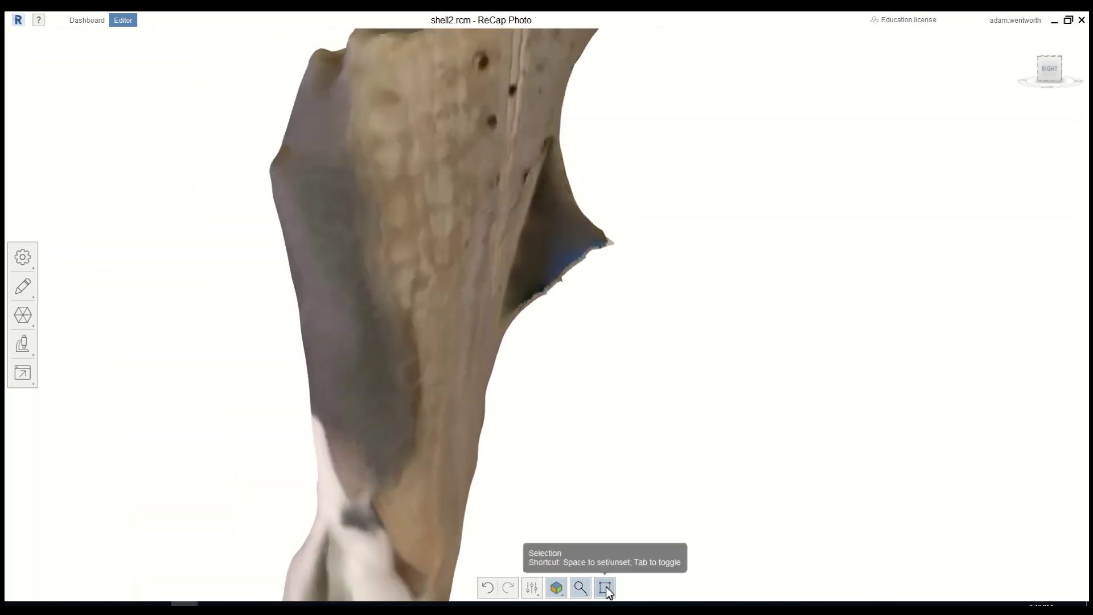
click(605, 587)
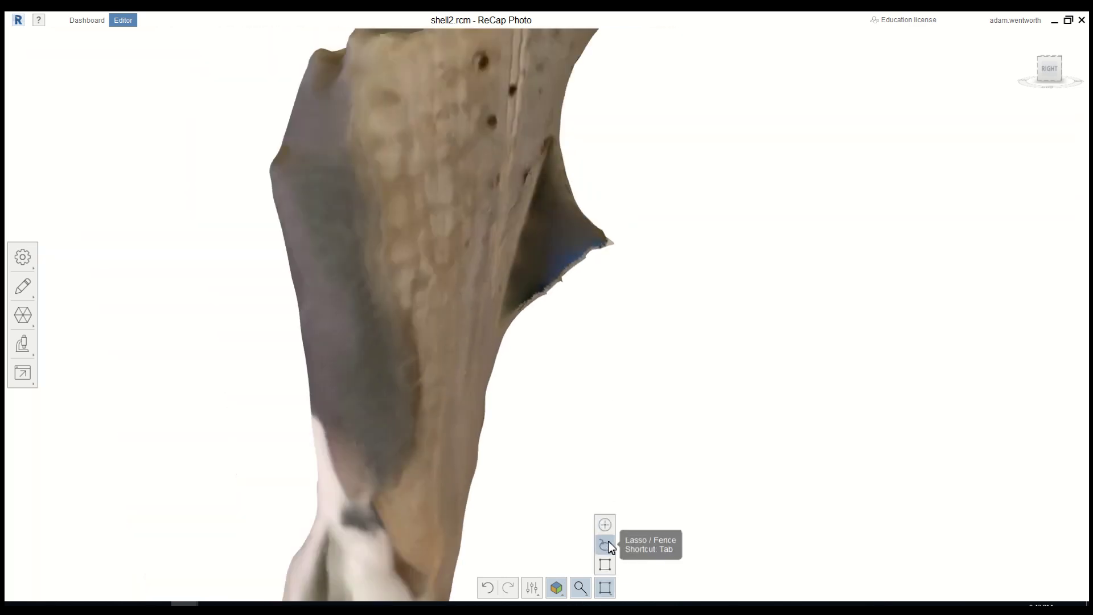